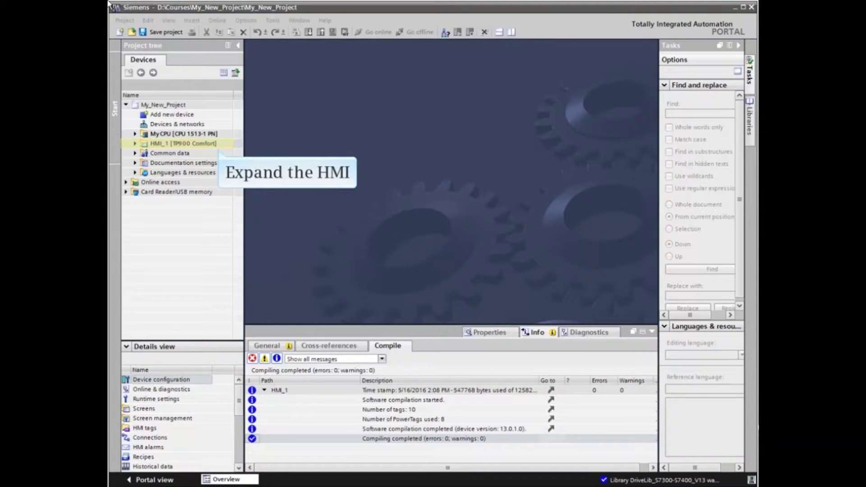
Expand HMI_1 [TP900 Comfort] and its Screens folder in the project tree
{"action": "left_click", "coordinate": [135, 144]}
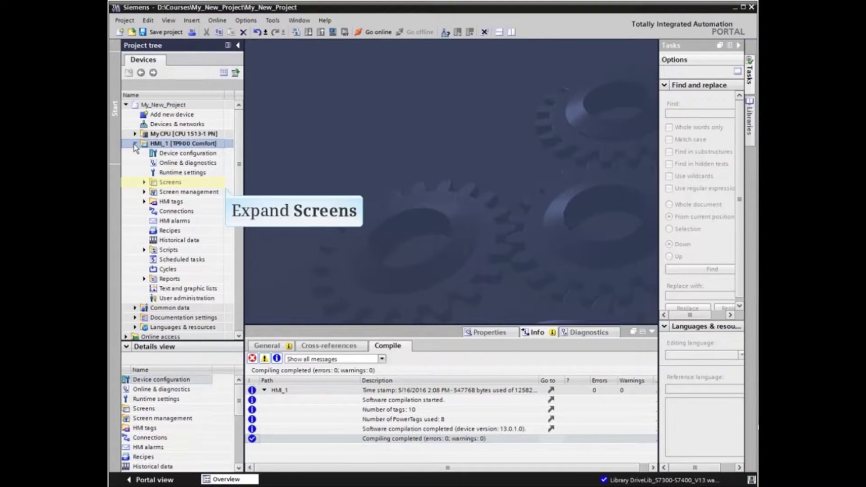
{"action": "left_click", "coordinate": [145, 182]}
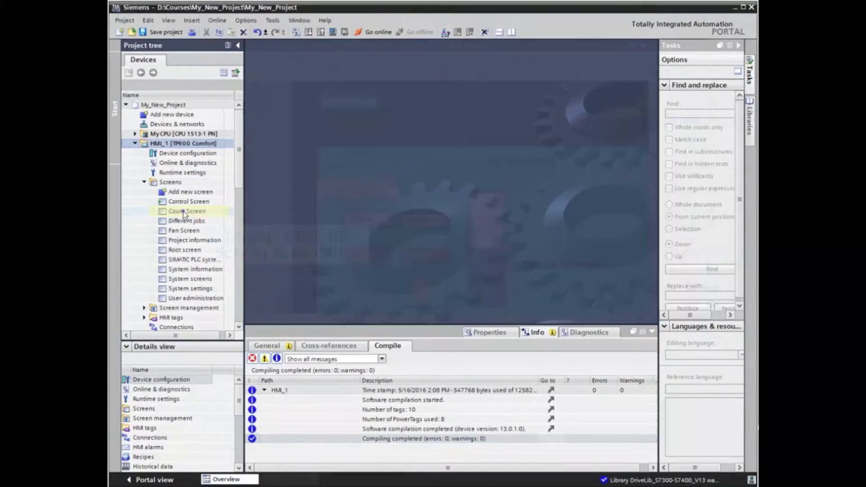
Open Count Screen and place a triangle polygon to the right of the bar gauge
{"action": "double_click", "coordinate": [183, 211]}
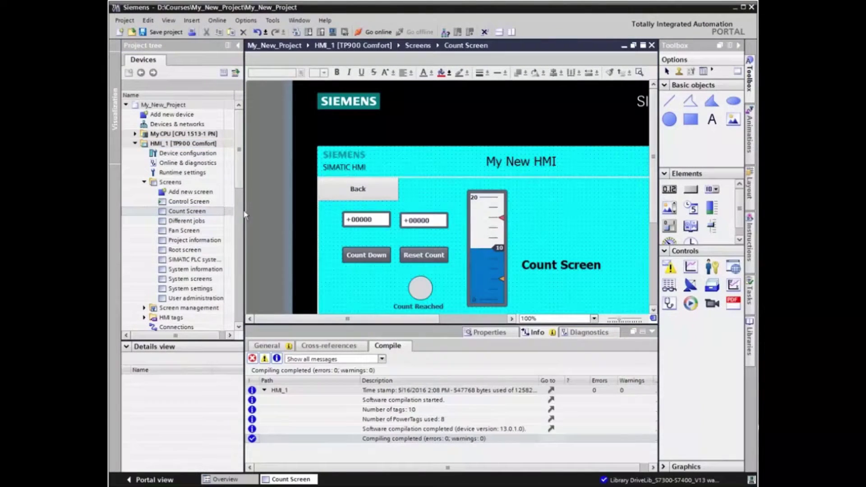
{"action": "left_click_drag", "start_coordinate": [656, 199], "coordinate": [665, 242]}
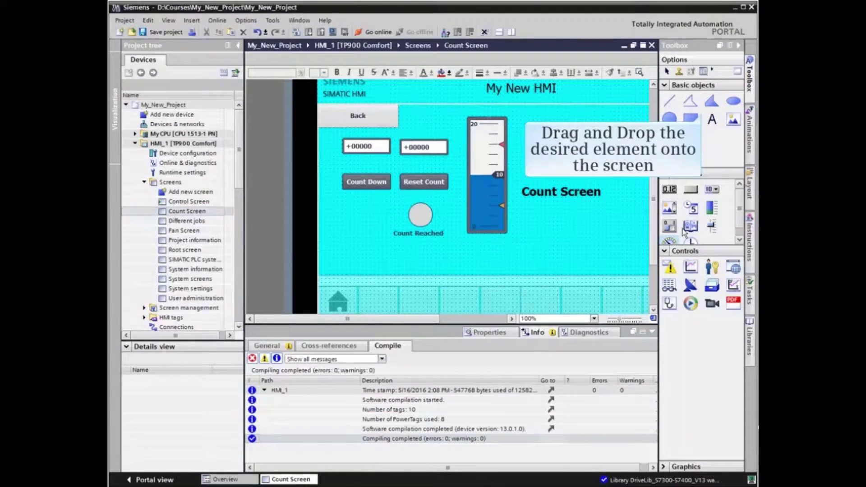
{"action": "left_click_drag", "start_coordinate": [712, 101], "coordinate": [579, 257]}
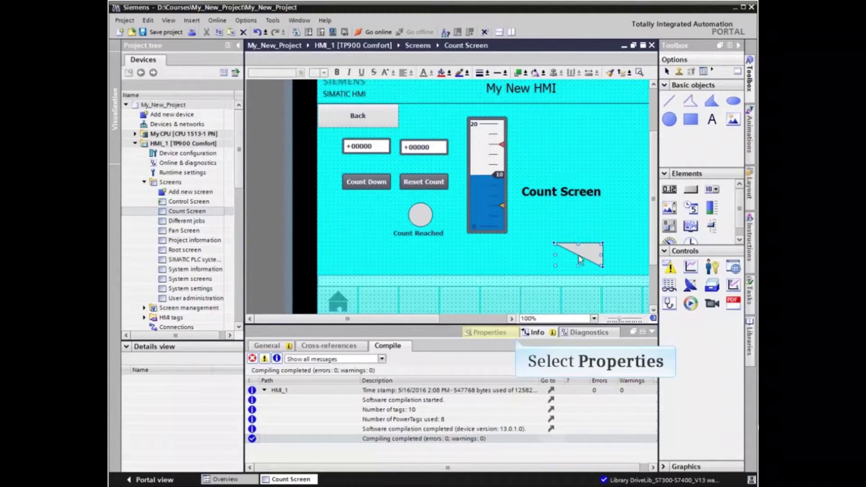
Give the triangle polygon a Horizontal movement animation under Movements
{"action": "left_click", "coordinate": [482, 334]}
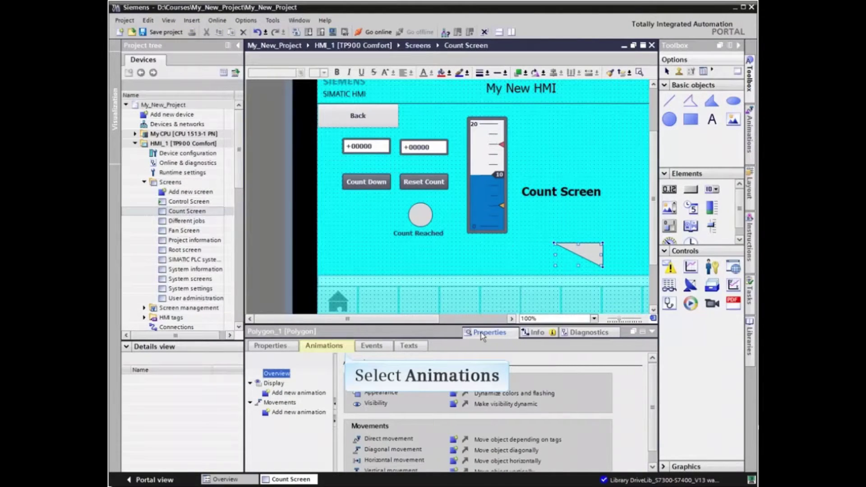
{"action": "left_click", "coordinate": [323, 347]}
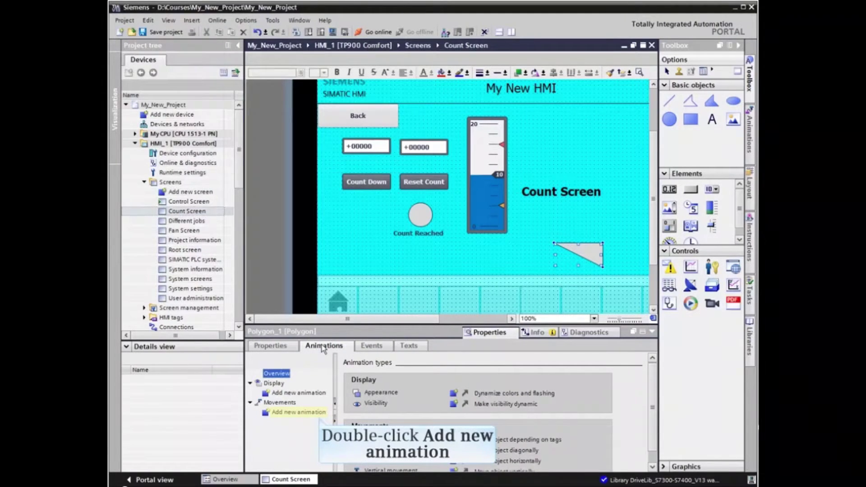
{"action": "double_click", "coordinate": [302, 413]}
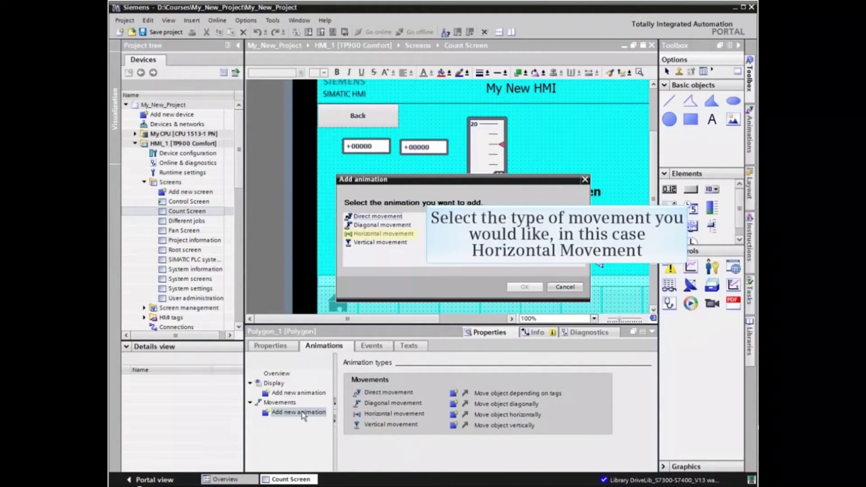
{"action": "left_click", "coordinate": [383, 234]}
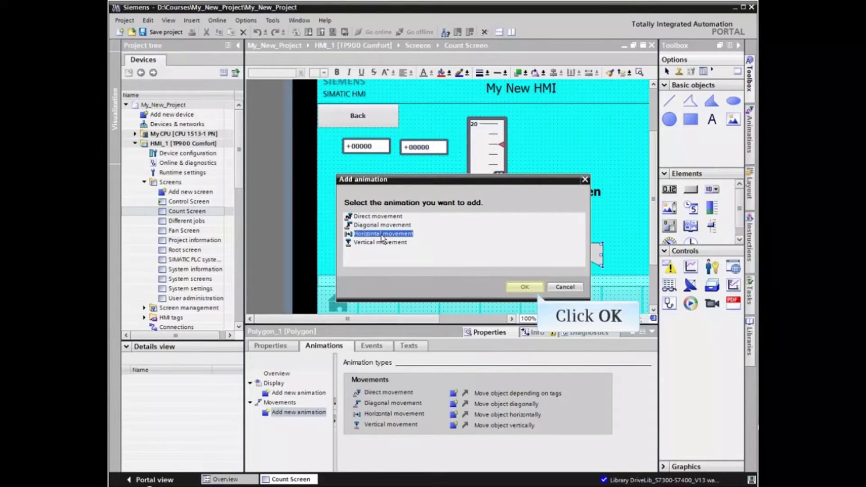
{"action": "left_click", "coordinate": [524, 287]}
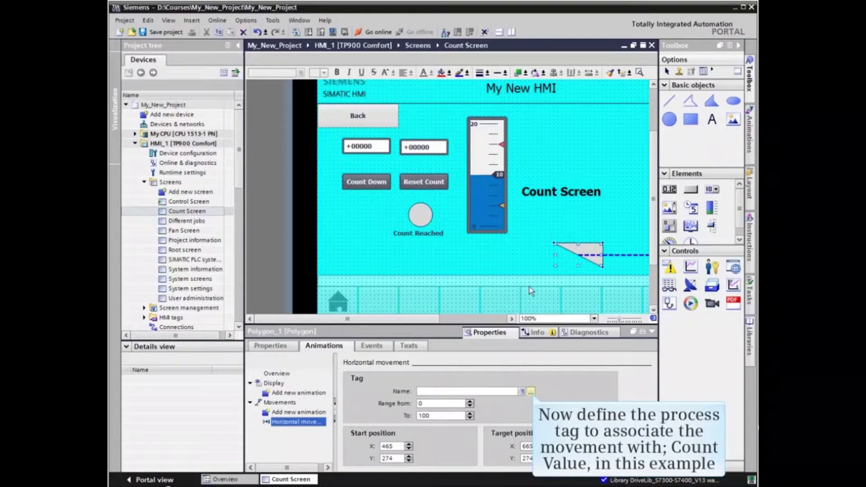
Drive the triangle's horizontal movement with the Count Value tag
{"action": "left_click", "coordinate": [531, 391]}
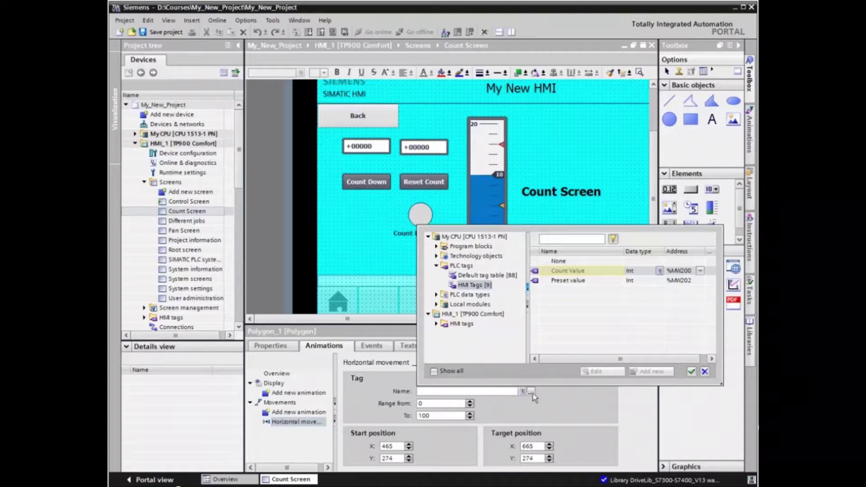
{"action": "left_click", "coordinate": [565, 271]}
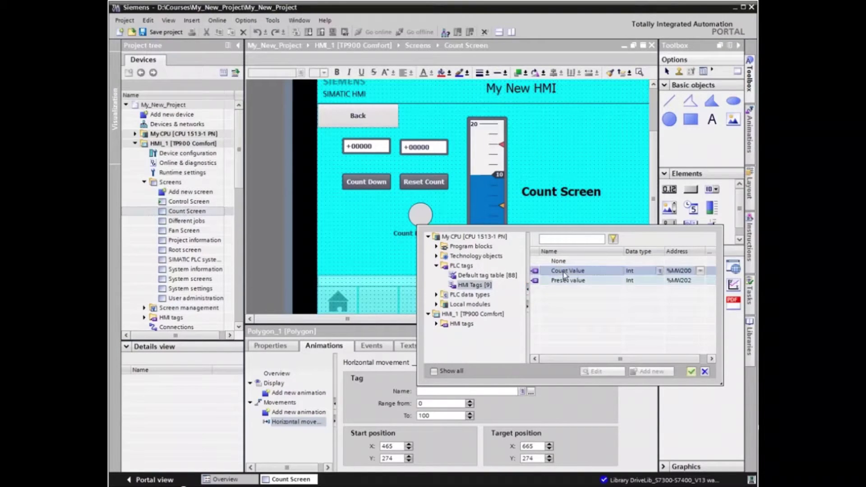
{"action": "left_click", "coordinate": [691, 371]}
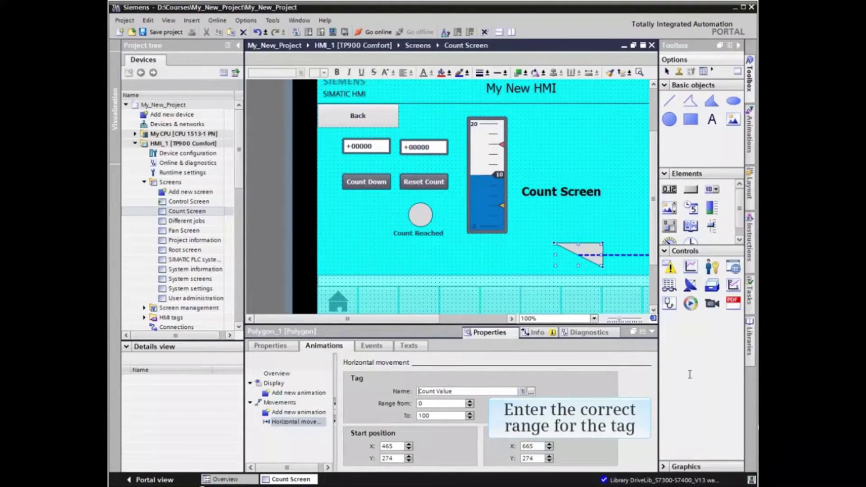
Set the movement range to 0–20 and the target X position to 505
{"action": "double_click", "coordinate": [427, 416]}
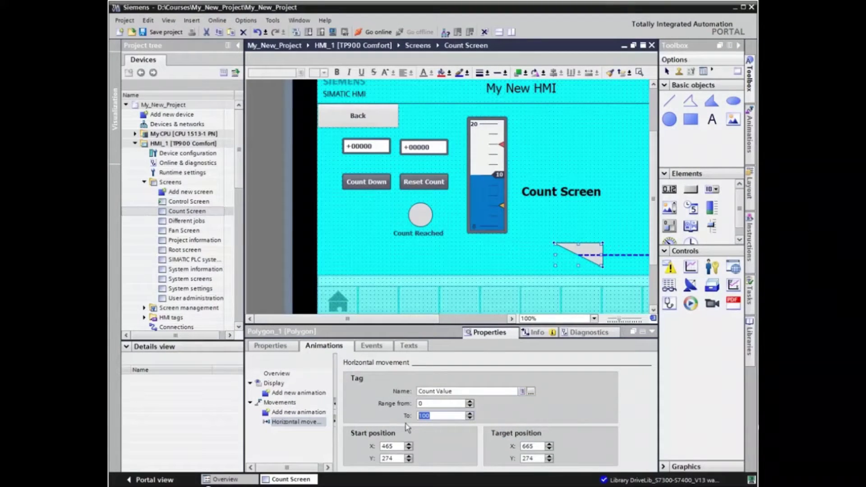
{"action": "type", "text": "20"}
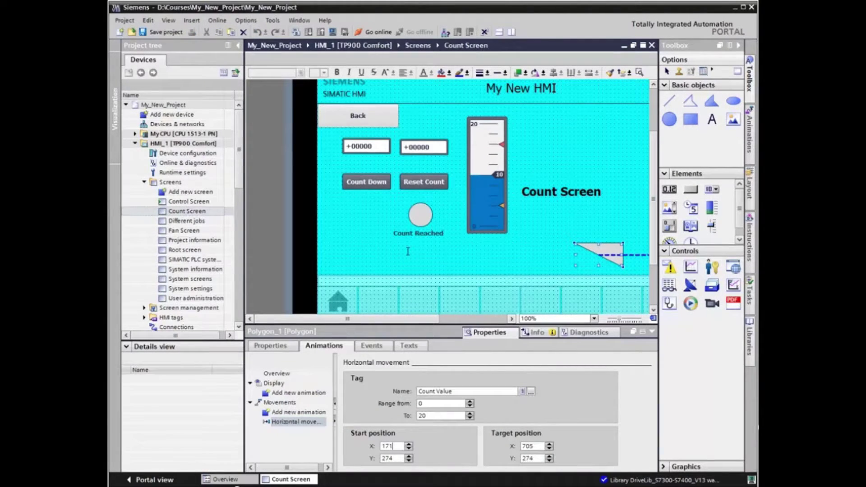
{"action": "double_click", "coordinate": [538, 446]}
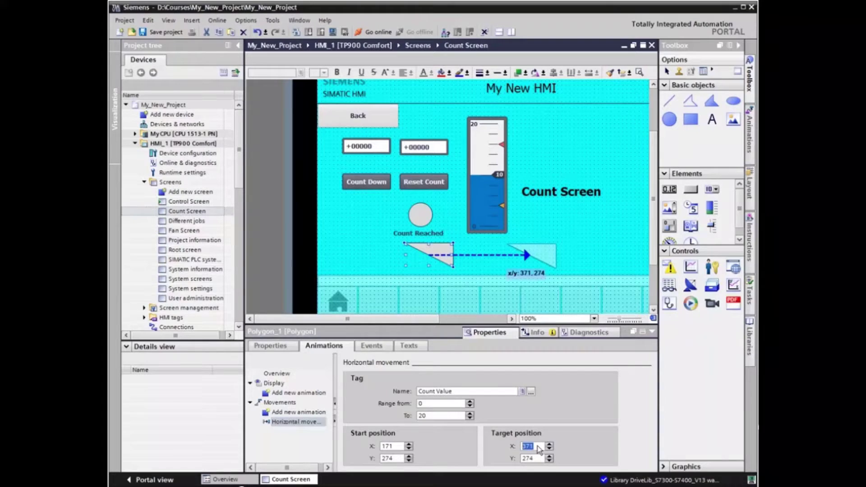
{"action": "type", "text": "505"}
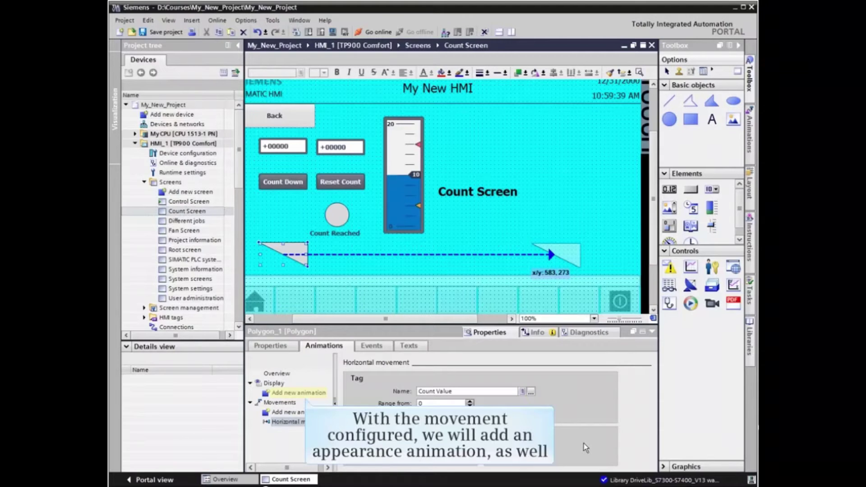
Add an Appearance animation to the triangle under Display
{"action": "double_click", "coordinate": [279, 394]}
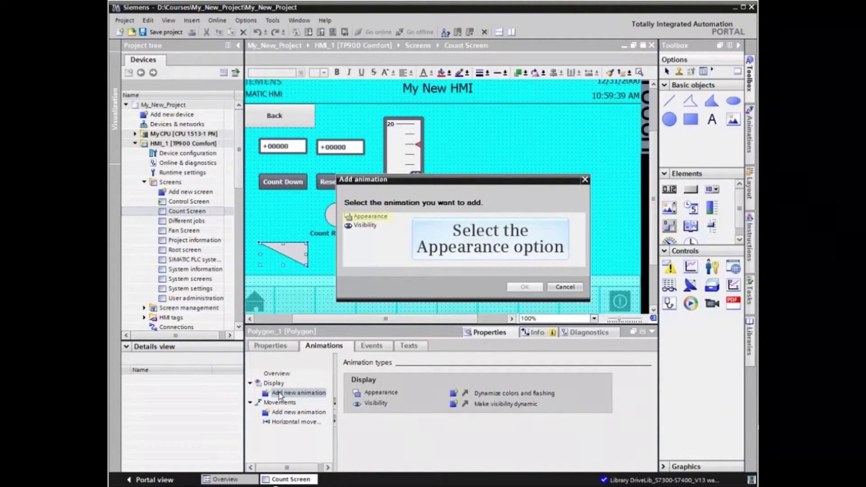
{"action": "left_click", "coordinate": [357, 218]}
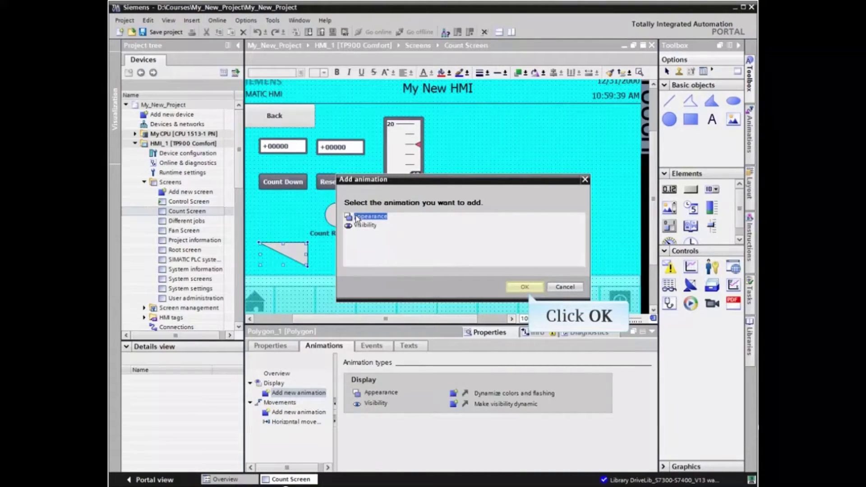
{"action": "left_click", "coordinate": [528, 287]}
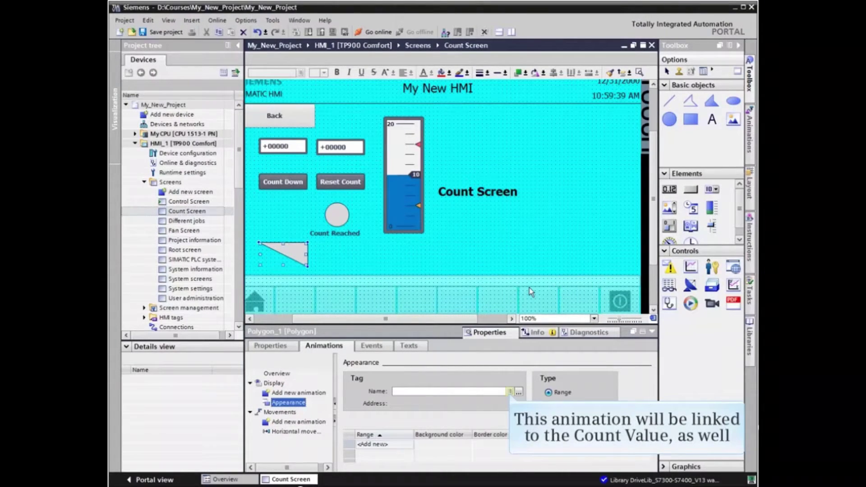
Select Count Value as the tag for the triangle's Appearance animation
{"action": "left_click", "coordinate": [509, 391]}
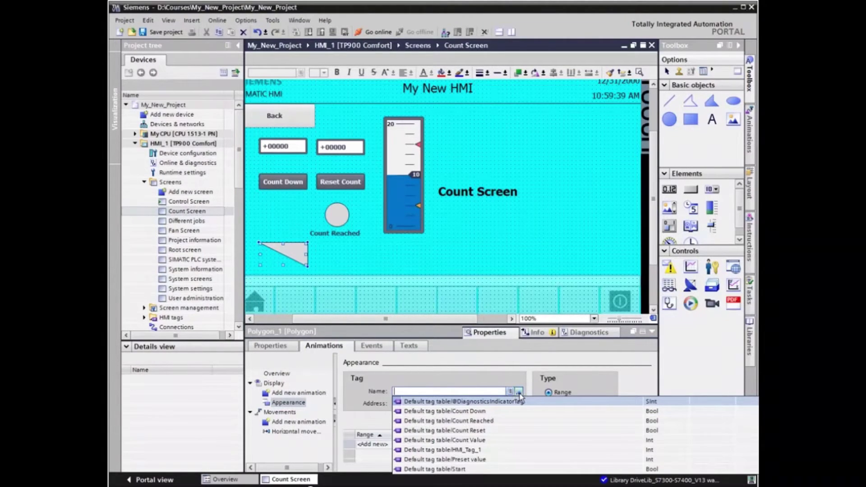
{"action": "left_click", "coordinate": [518, 392]}
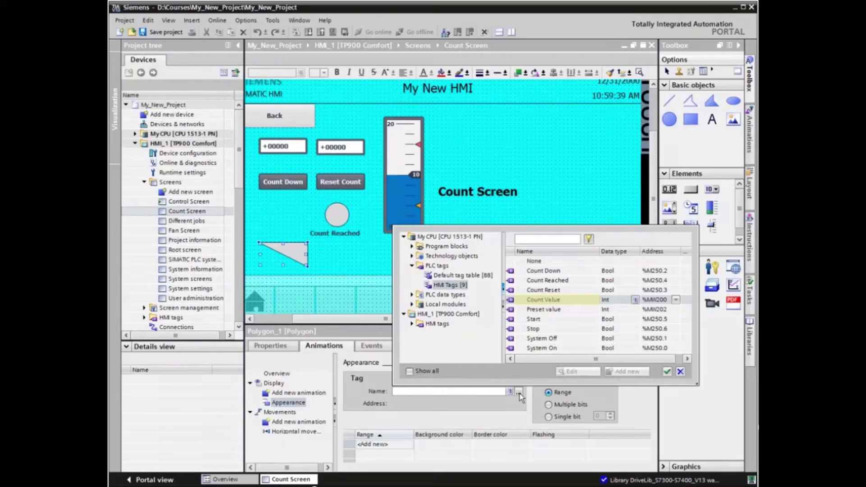
{"action": "double_click", "coordinate": [553, 301]}
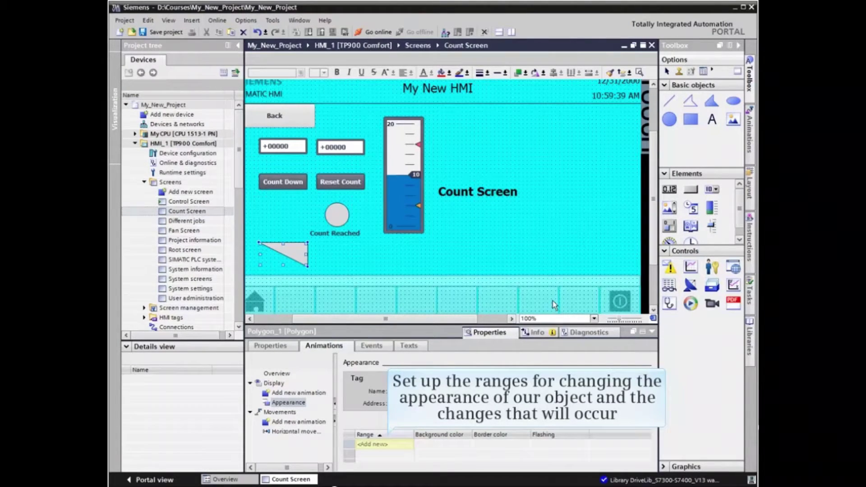
Add Appearance range 15-20 with a green (0, 128, 0) background
{"action": "left_click", "coordinate": [388, 446]}
{"action": "type", "text": "15-20"}
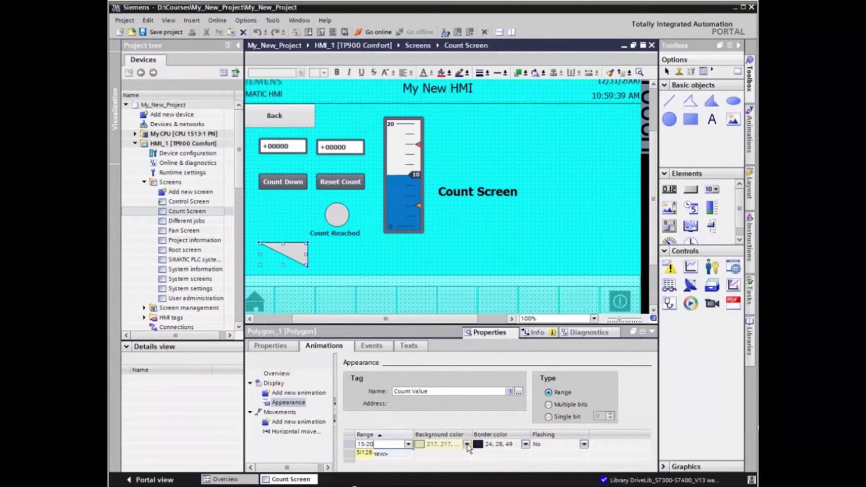
{"action": "left_click", "coordinate": [468, 444]}
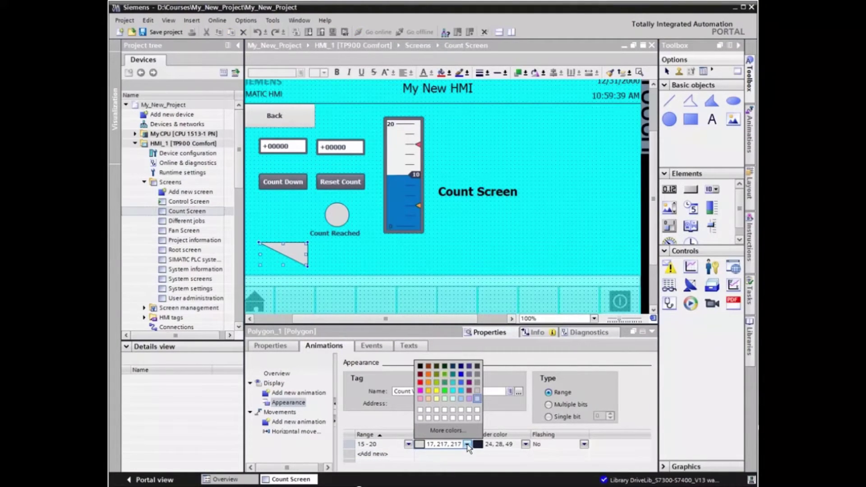
{"action": "left_click", "coordinate": [444, 374]}
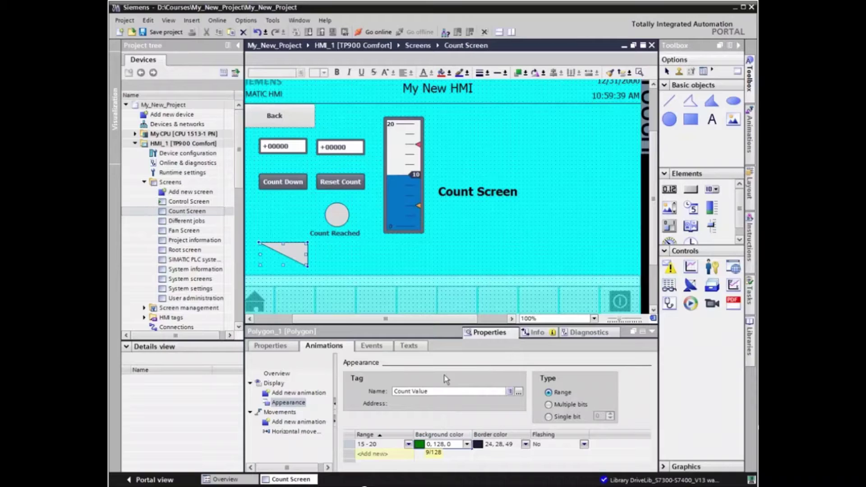
Add a new range row, entered as 10-141, with a bright green (0, 255, 0) background
{"action": "left_click", "coordinate": [381, 454]}
{"action": "type", "text": "10-14"}
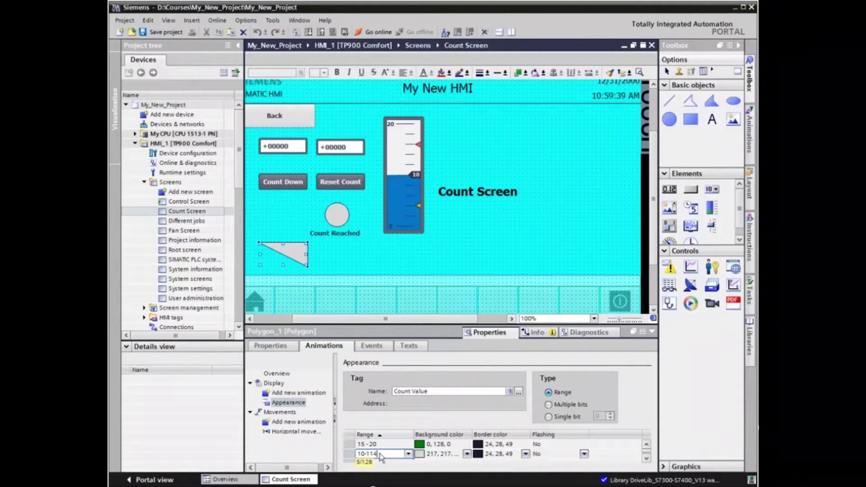
{"action": "type", "text": "1"}
{"action": "left_click", "coordinate": [468, 455]}
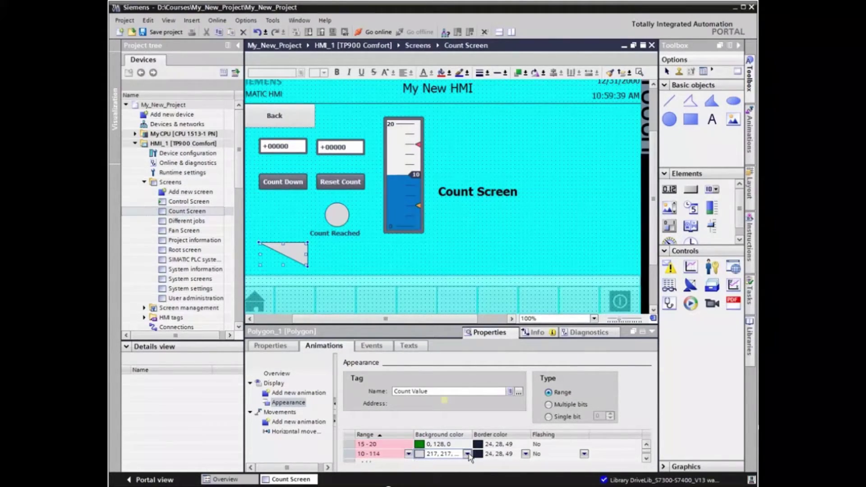
{"action": "left_click", "coordinate": [445, 406]}
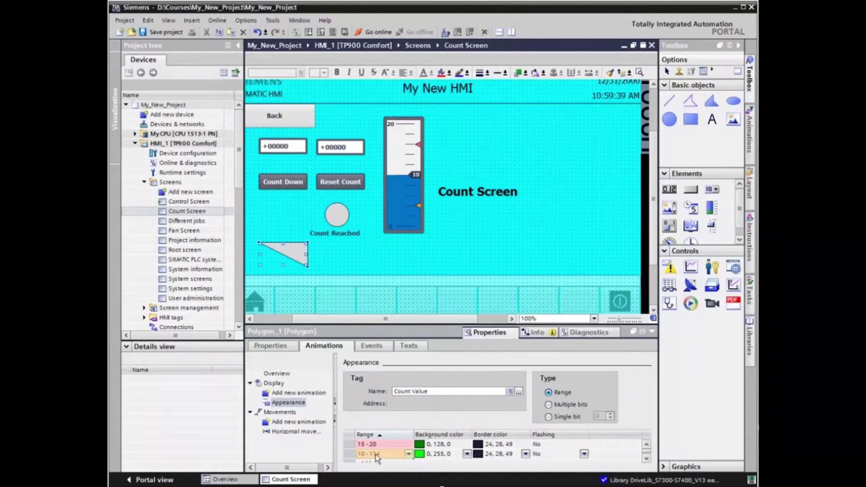
Correct the mistyped range so it reads 10 - 14
{"action": "double_click", "coordinate": [376, 455]}
{"action": "left_click", "coordinate": [377, 454]}
{"action": "key", "text": "BackSpace"}
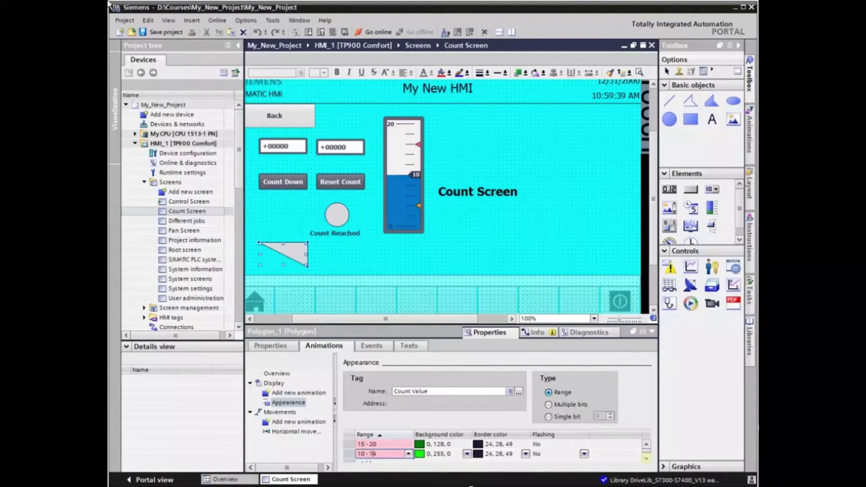
{"action": "left_click", "coordinate": [646, 458]}
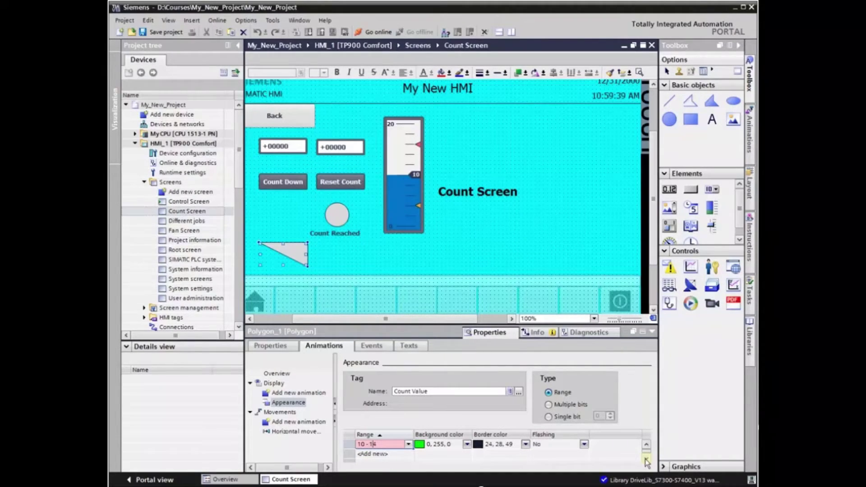
{"action": "key", "text": "Return"}
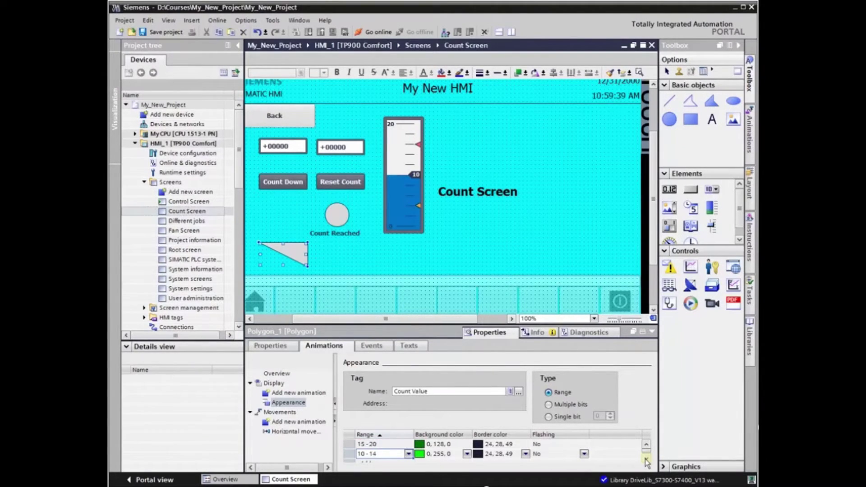
Add Appearance range 5-9 with a cyan background
{"action": "left_click", "coordinate": [645, 459]}
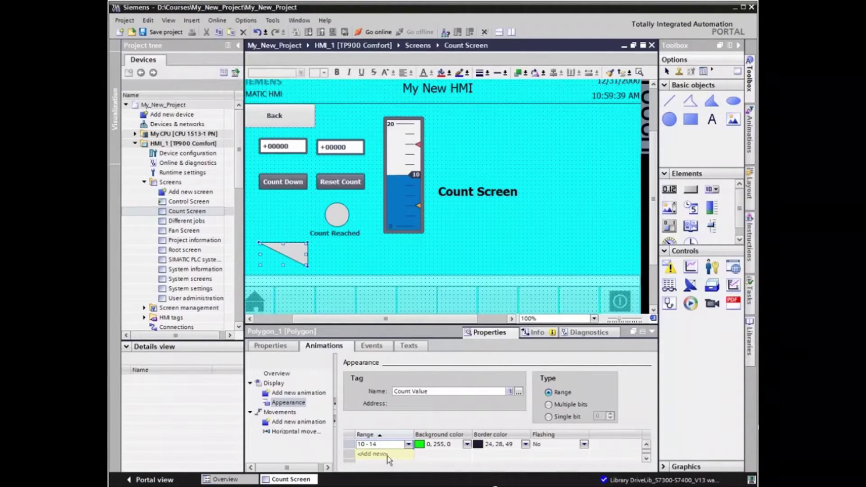
{"action": "left_click", "coordinate": [368, 454]}
{"action": "type", "text": "5-9"}
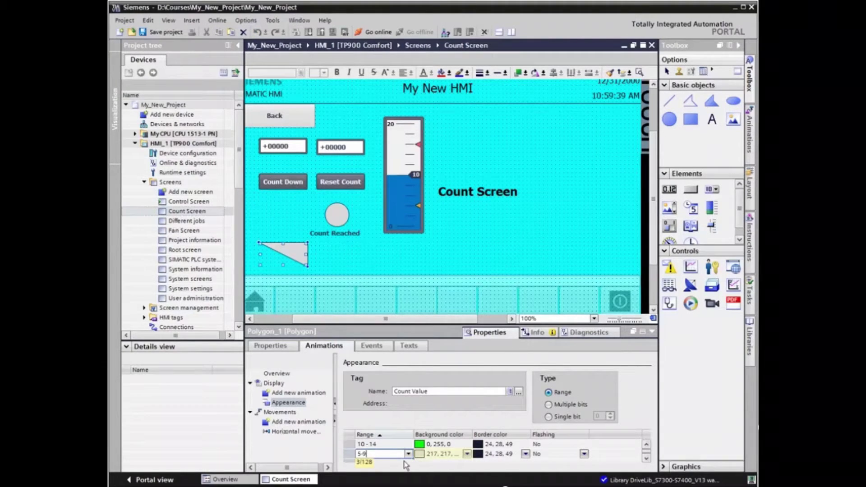
{"action": "left_click", "coordinate": [456, 454]}
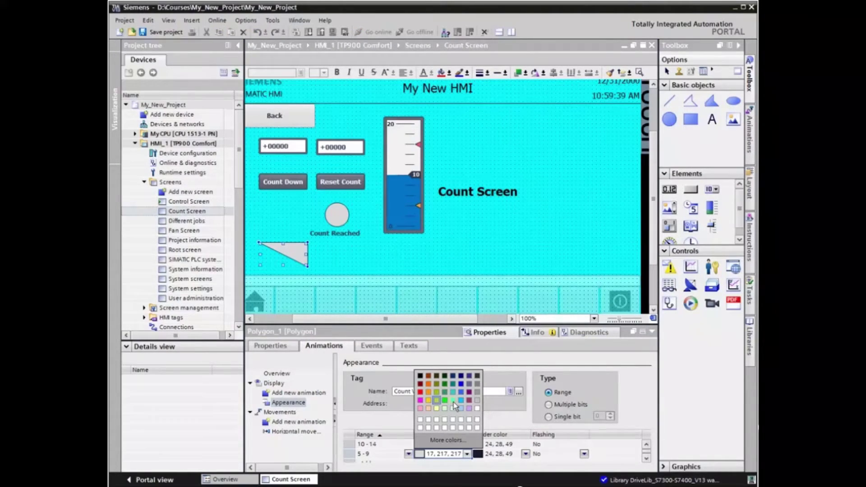
{"action": "left_click", "coordinate": [454, 401]}
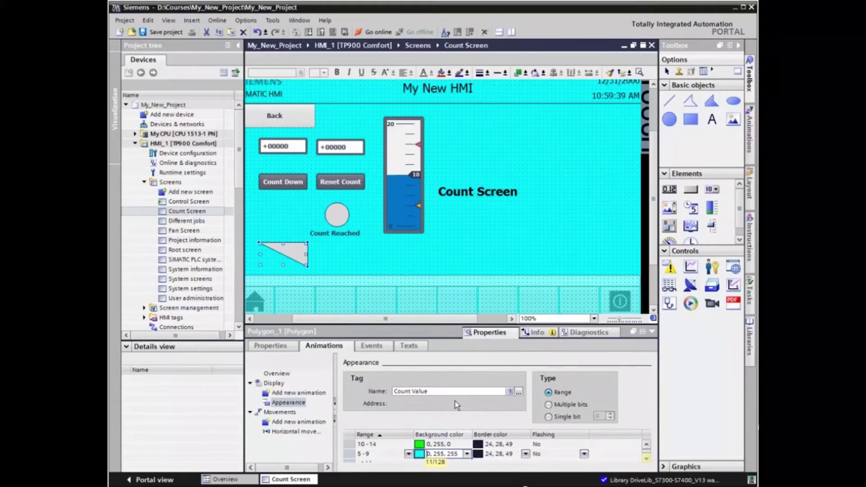
Add Appearance range 2-4 with a light pink background
{"action": "left_click", "coordinate": [646, 458]}
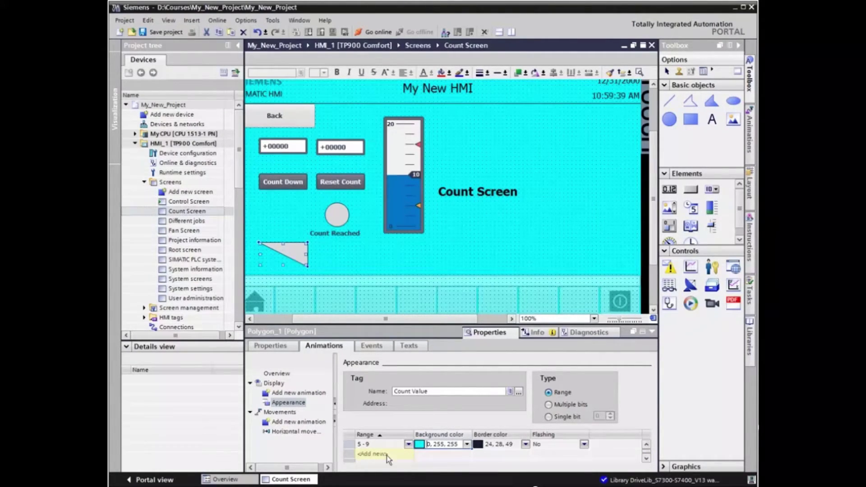
{"action": "left_click", "coordinate": [368, 454]}
{"action": "type", "text": "2-4"}
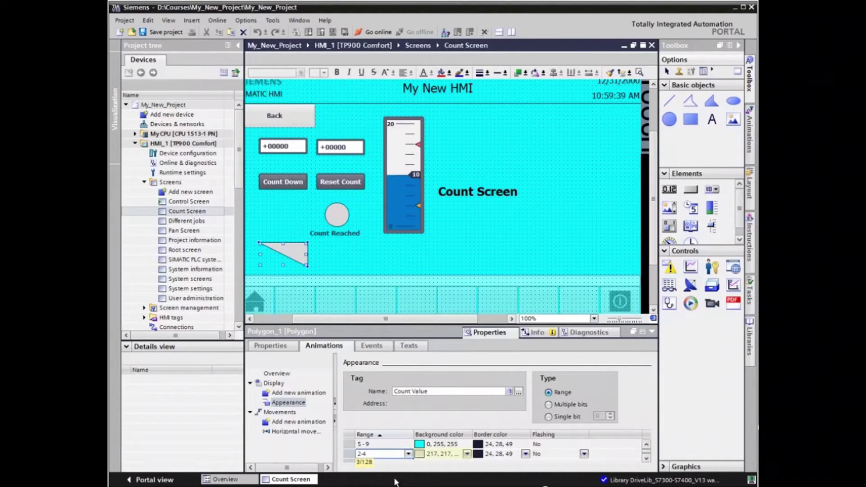
{"action": "left_click", "coordinate": [467, 454]}
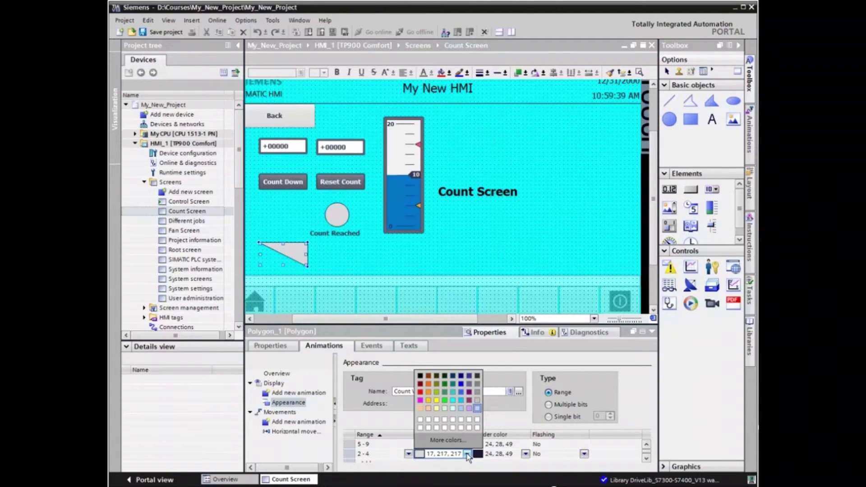
{"action": "left_click", "coordinate": [422, 408]}
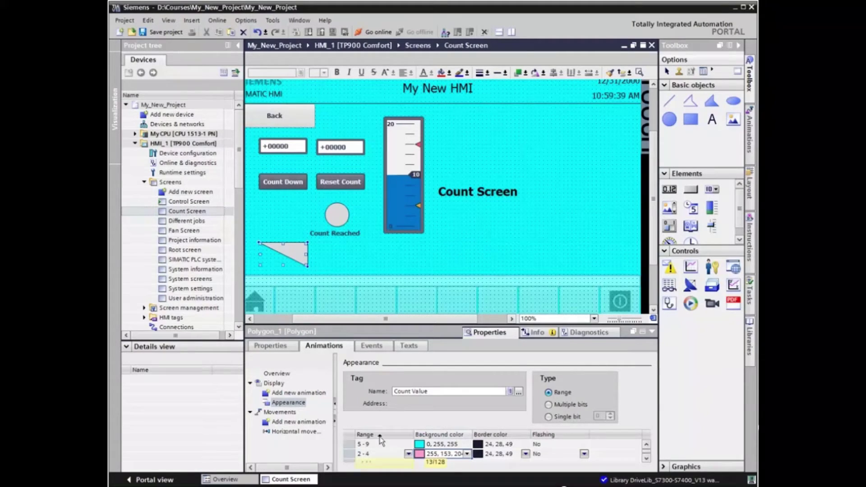
{"action": "left_click", "coordinate": [377, 461]}
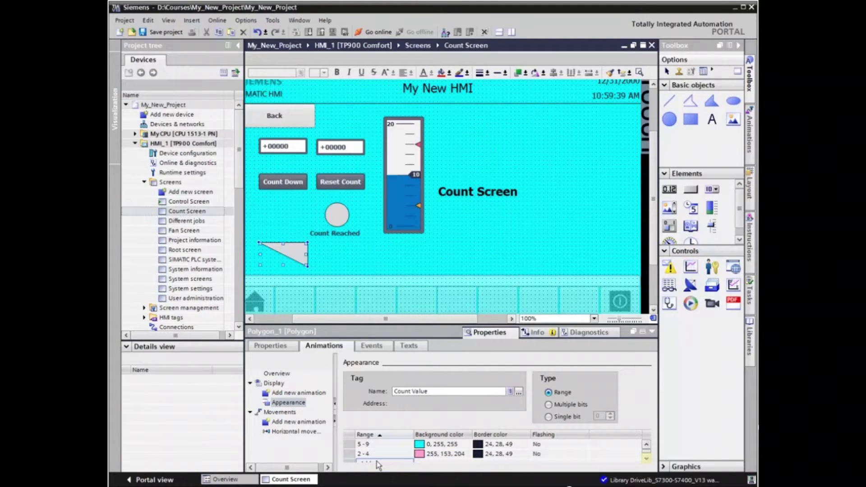
Add the 0 - 1 appearance range with a dark red (128, 0, 0) background
{"action": "type", "text": "0-1"}
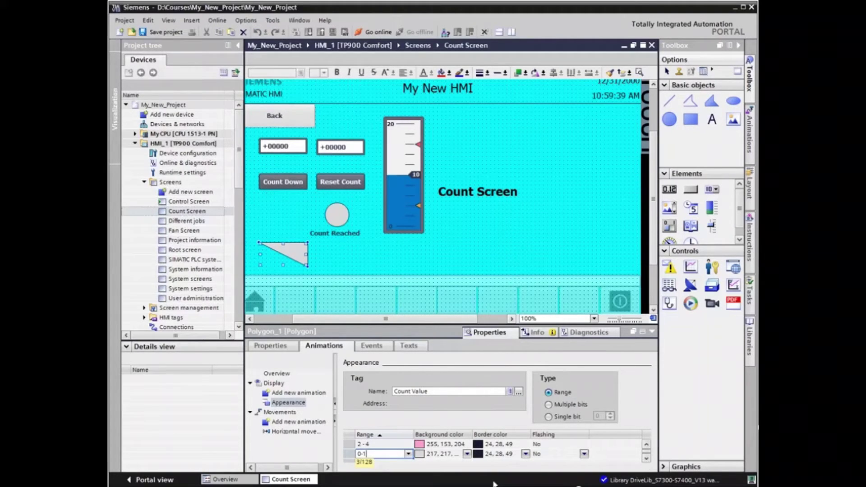
{"action": "key", "text": "Tab"}
{"action": "left_click", "coordinate": [467, 454]}
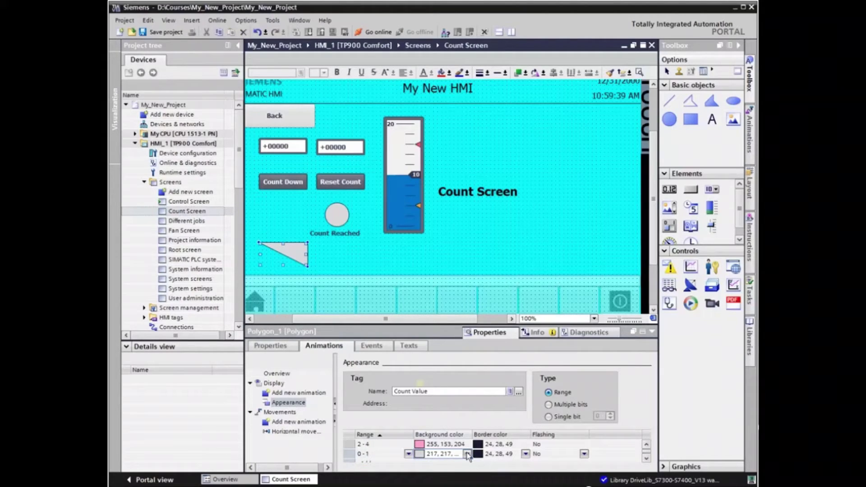
{"action": "left_click", "coordinate": [467, 454]}
{"action": "left_click", "coordinate": [422, 391]}
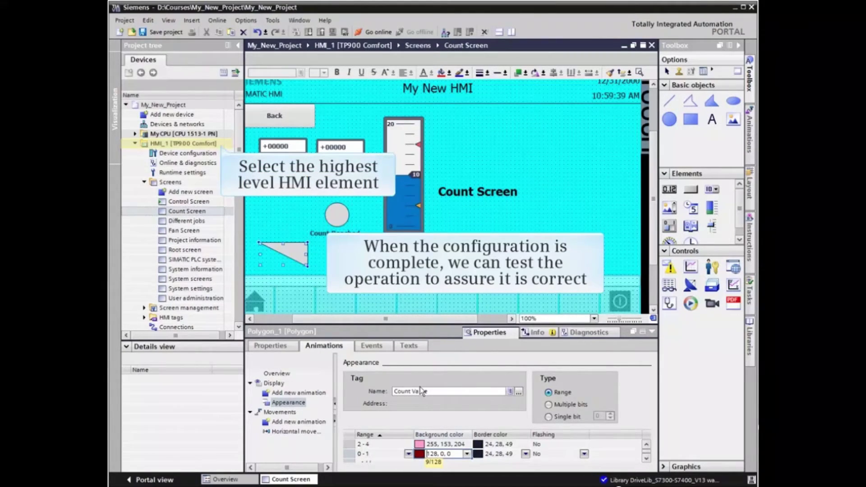
Compile the HMI_1 device and start its runtime simulation
{"action": "left_click", "coordinate": [168, 143]}
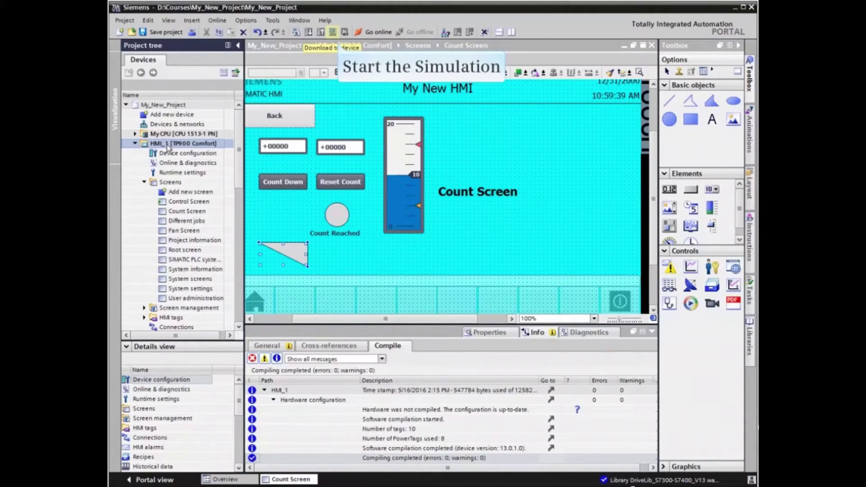
{"action": "left_click", "coordinate": [332, 32]}
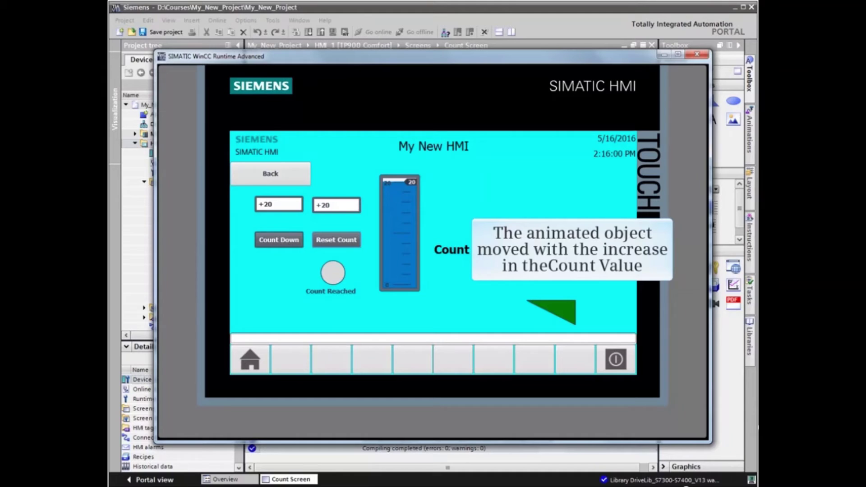
Press Count Down twice to lower the count and watch the triangle shift left
{"action": "left_click", "coordinate": [279, 239]}
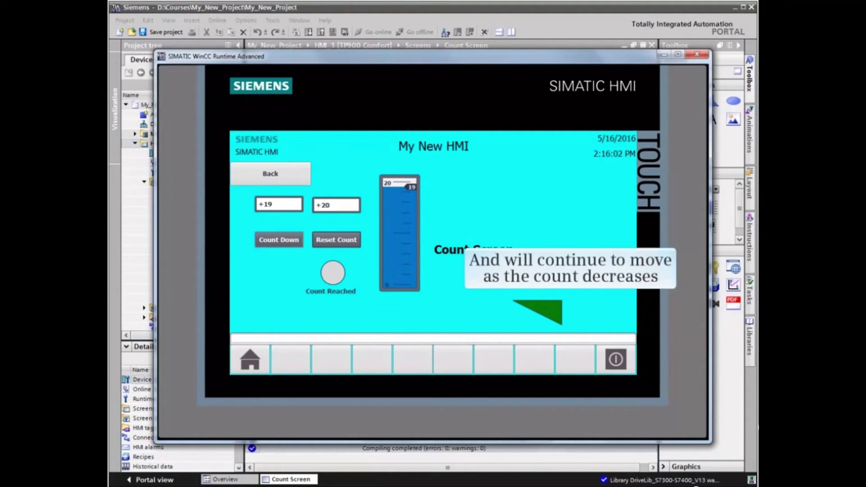
{"action": "left_click", "coordinate": [279, 240]}
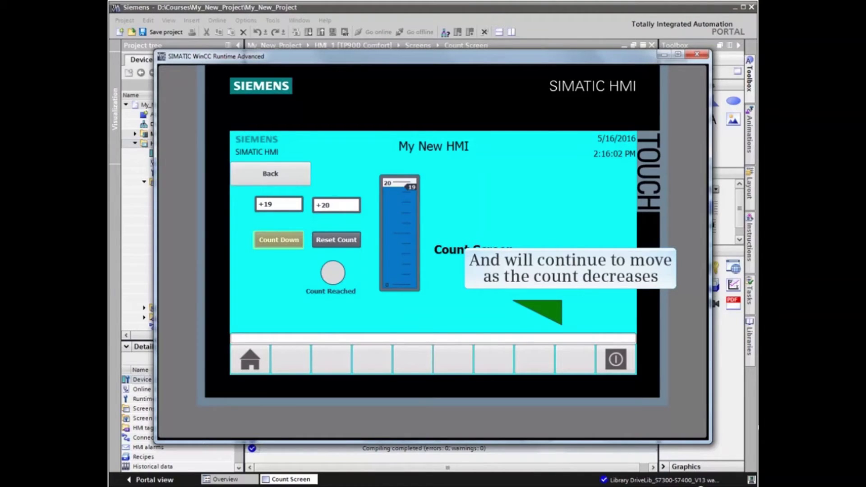